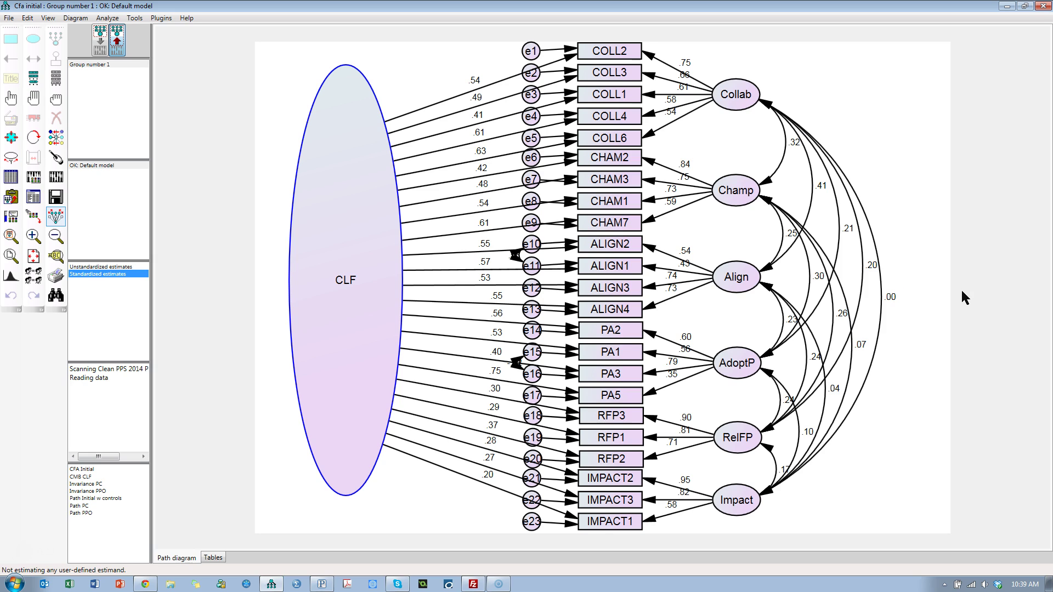
- Select the CLF factor in Amos, then inspect the Amos CLF Plugin source code on StatWiki
{"action": "left_click", "coordinate": [335, 317]}
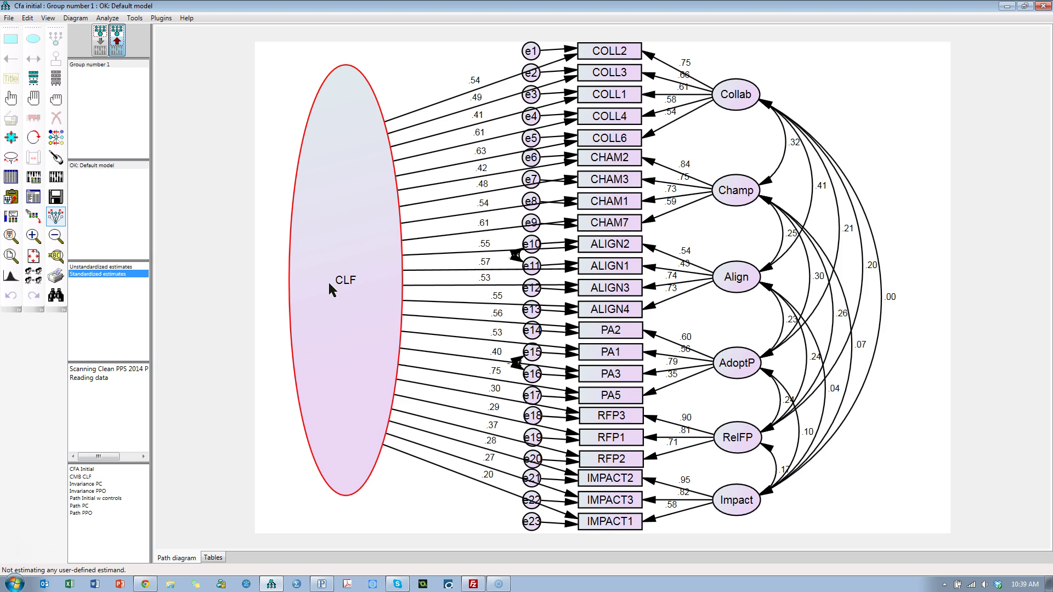
{"action": "left_click", "coordinate": [372, 253]}
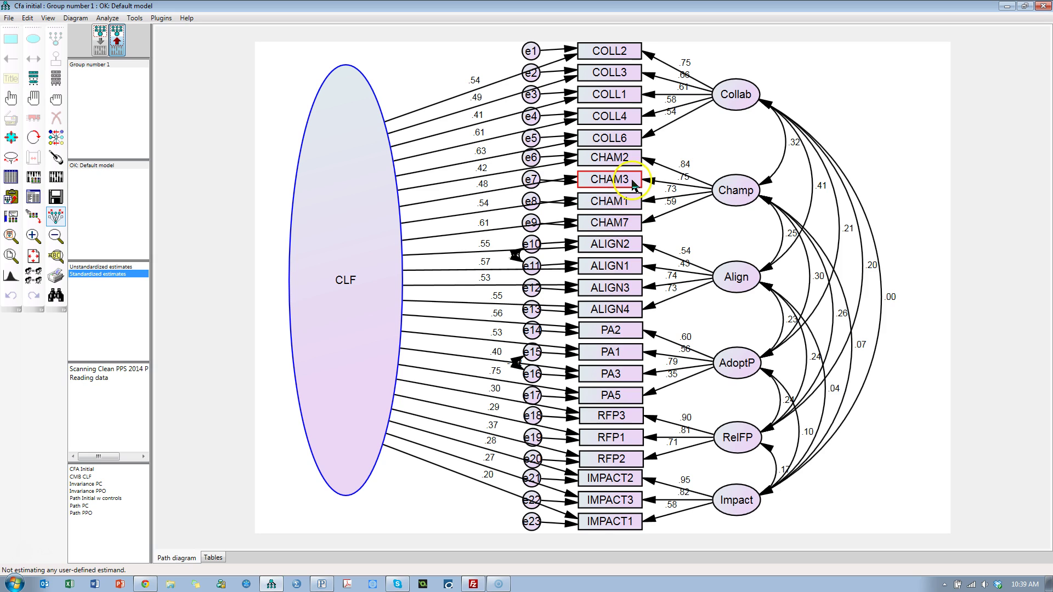
{"action": "key", "text": "alt+Tab"}
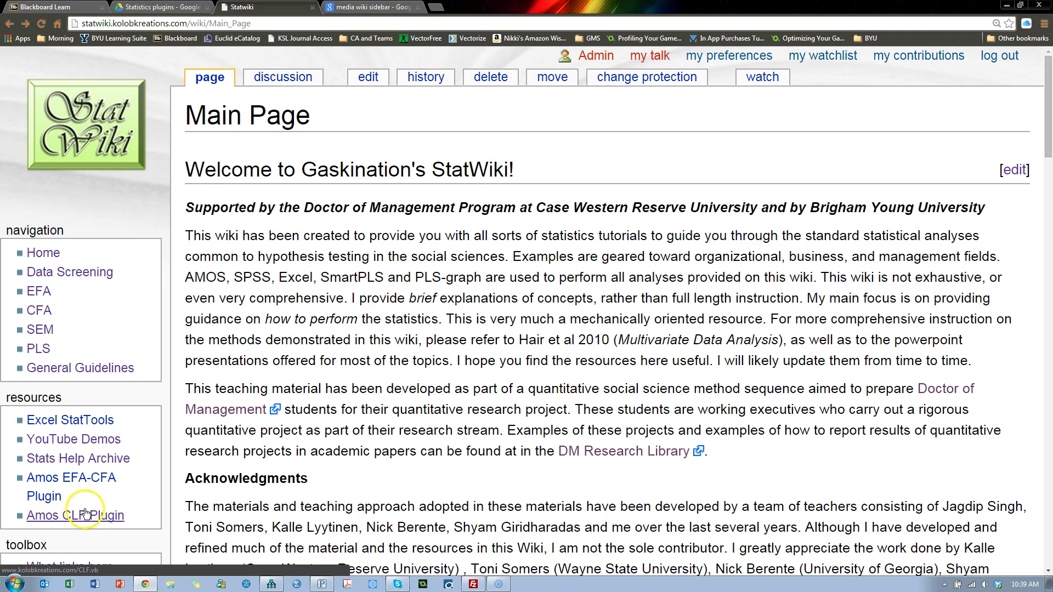
{"action": "left_click", "coordinate": [94, 486]}
{"action": "left_click", "coordinate": [104, 521]}
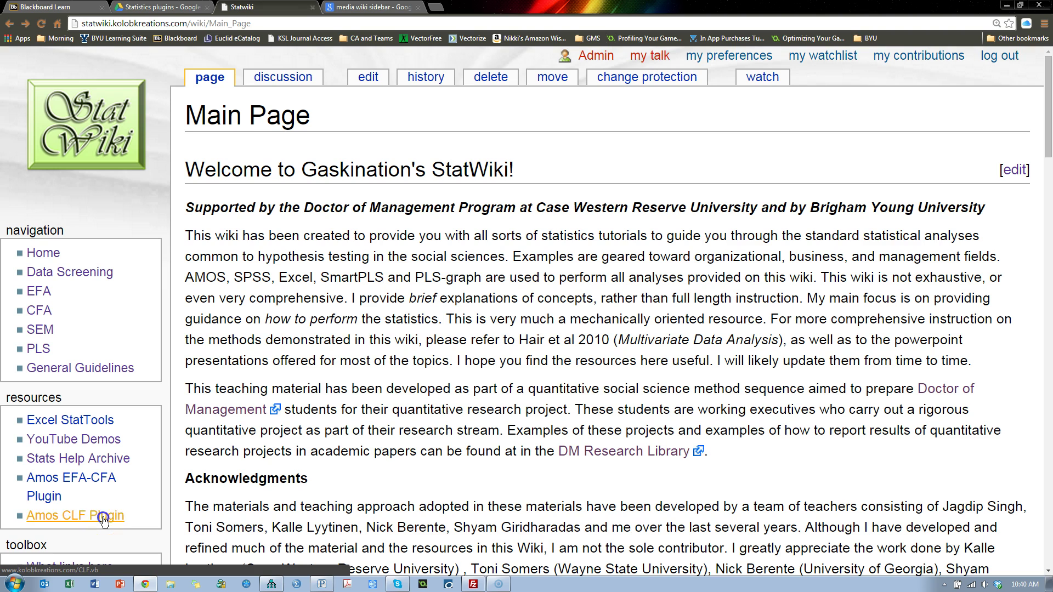
{"action": "left_click_drag", "start_coordinate": [24, 97], "coordinate": [211, 439]}
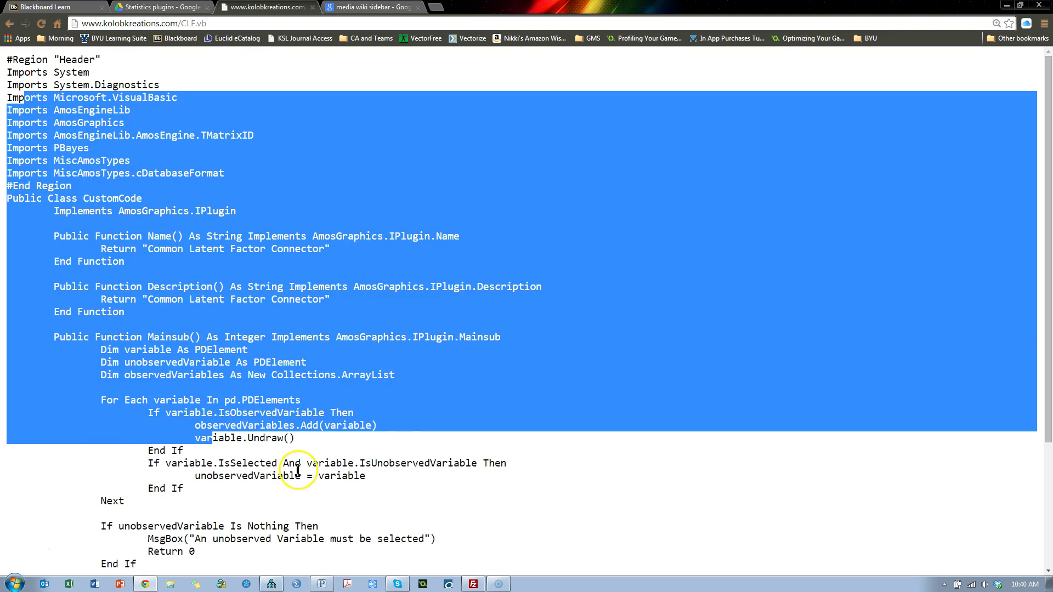
{"action": "left_click", "coordinate": [299, 469]}
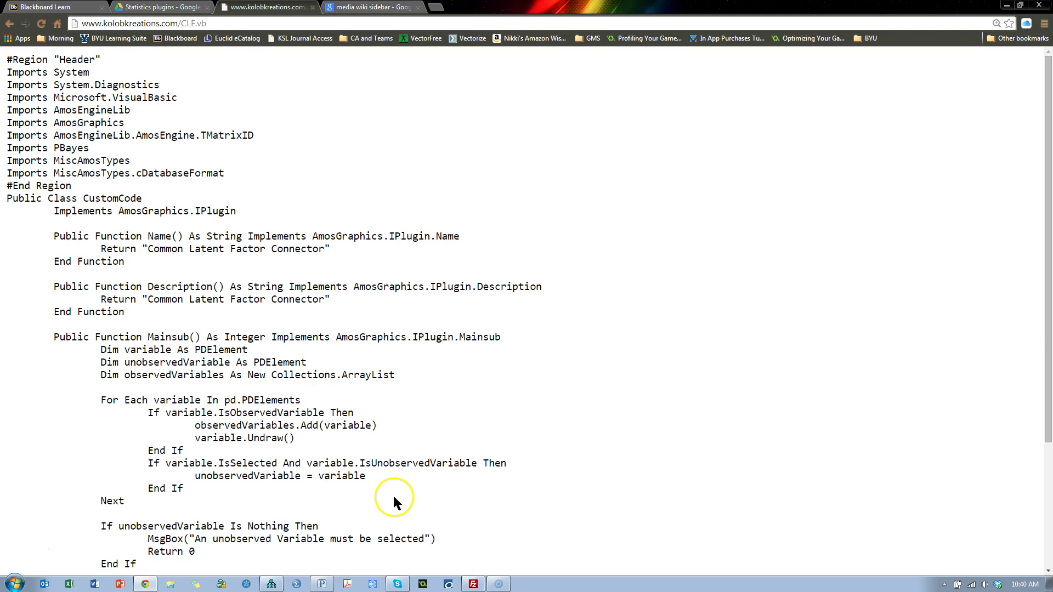
{"action": "left_click", "coordinate": [13, 25]}
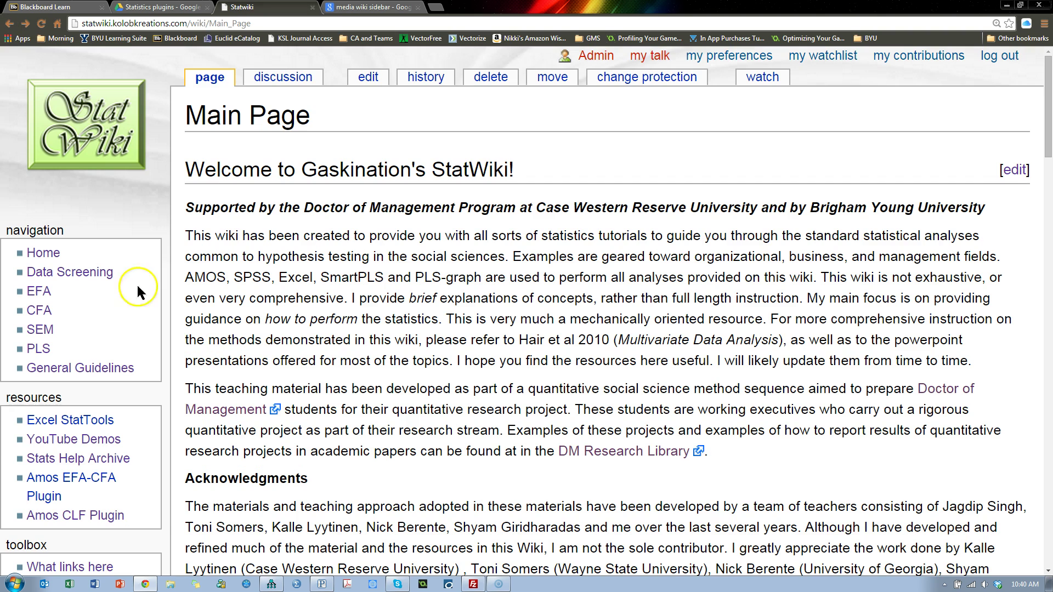
- Save the linked Amos CLF Plugin file as CLF.vb to the Desktop
{"action": "right_click", "coordinate": [107, 516]}
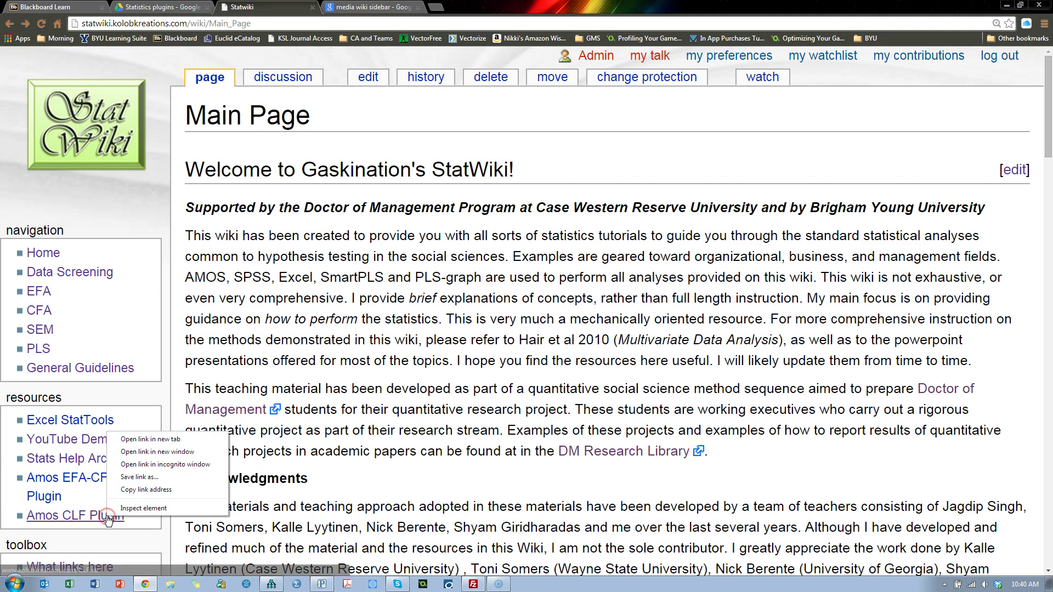
{"action": "left_click", "coordinate": [199, 478]}
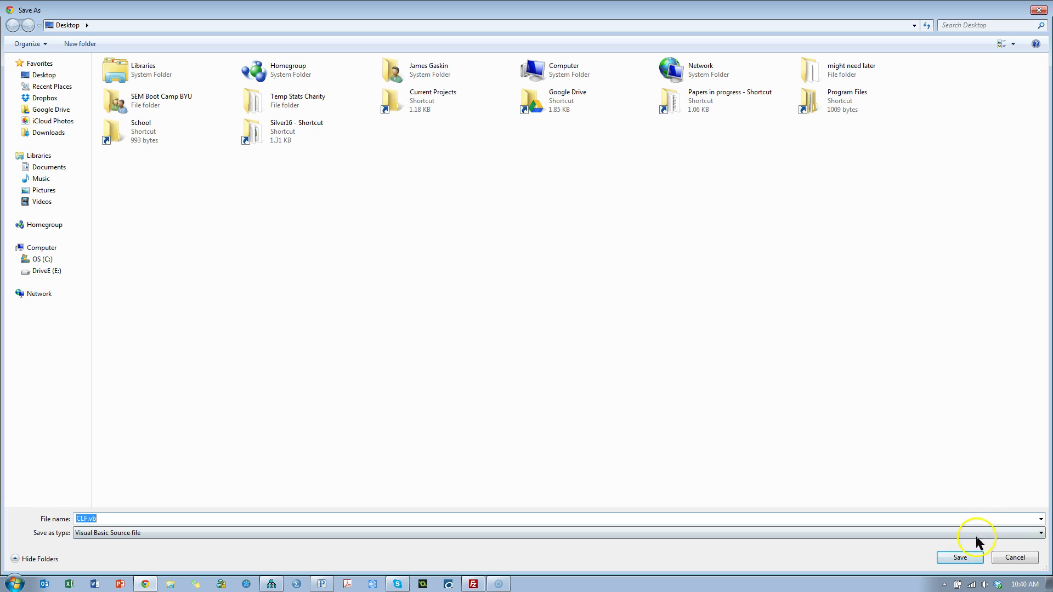
{"action": "left_click", "coordinate": [961, 558]}
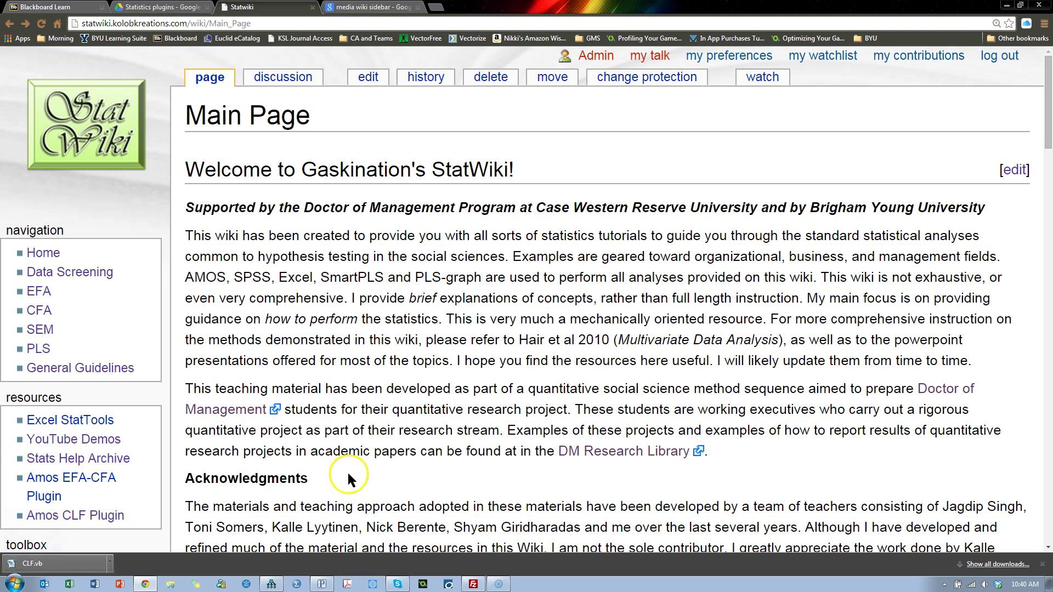
- Unblock CLF.vb on the Desktop through its Properties dialog and confirm with OK
{"action": "key", "text": "super+d"}
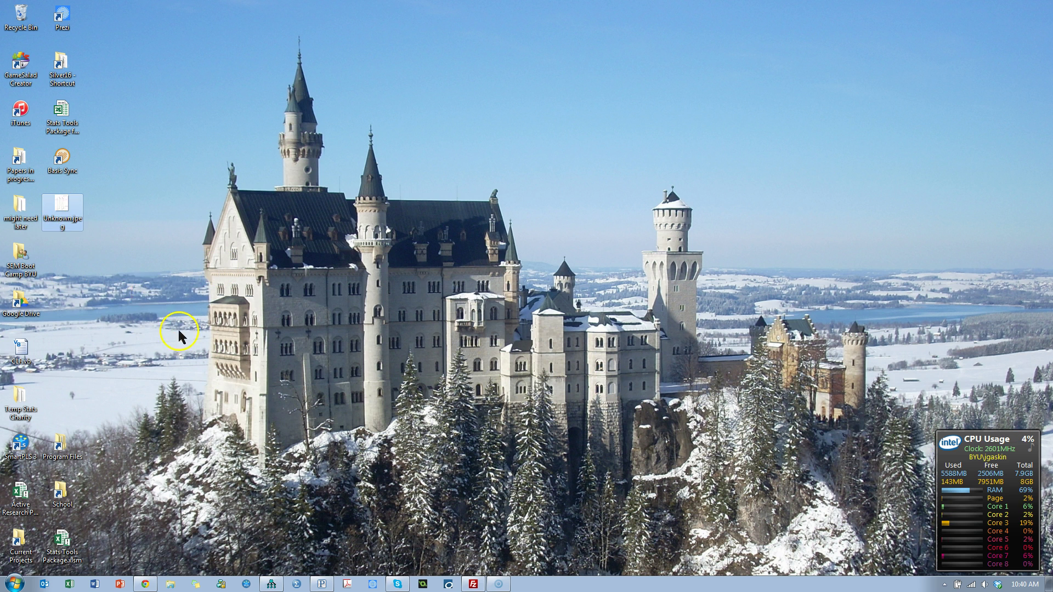
{"action": "left_click", "coordinate": [21, 351]}
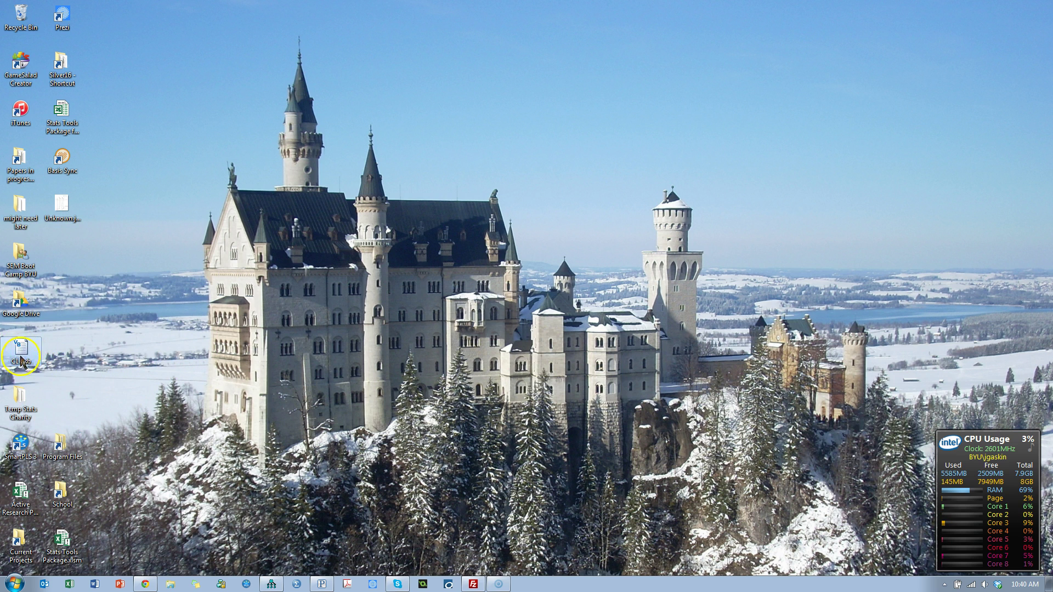
{"action": "double_click", "coordinate": [42, 361]}
{"action": "left_click_drag", "start_coordinate": [42, 360], "coordinate": [332, 216]}
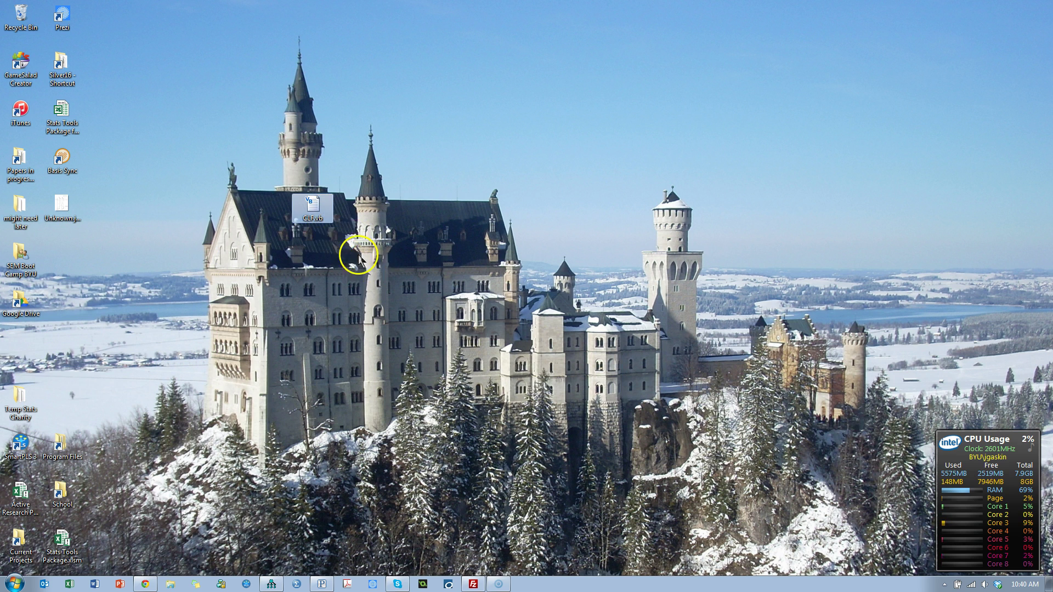
{"action": "right_click", "coordinate": [316, 216]}
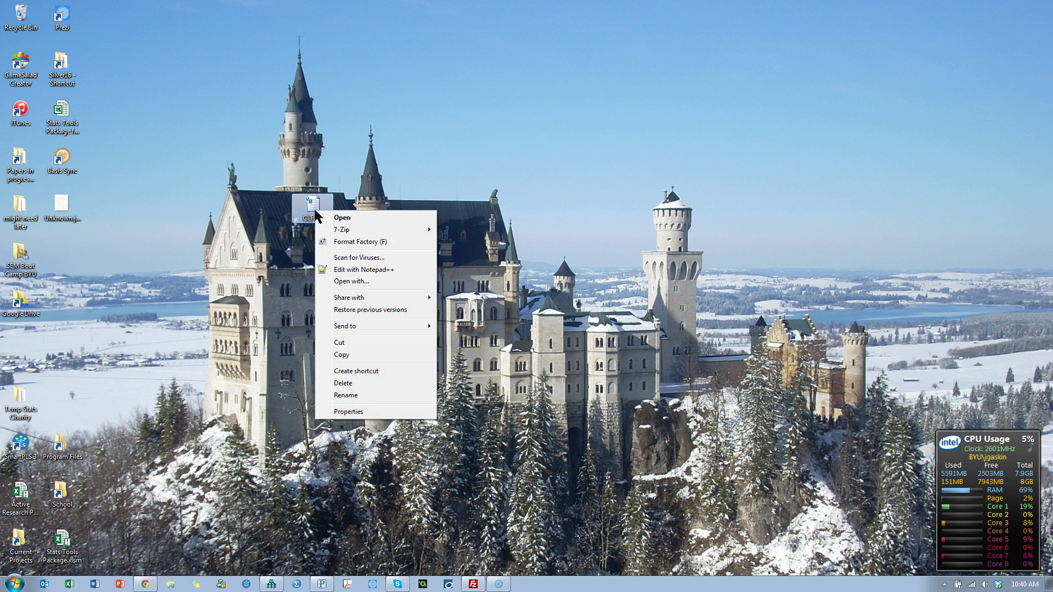
{"action": "left_click", "coordinate": [349, 412]}
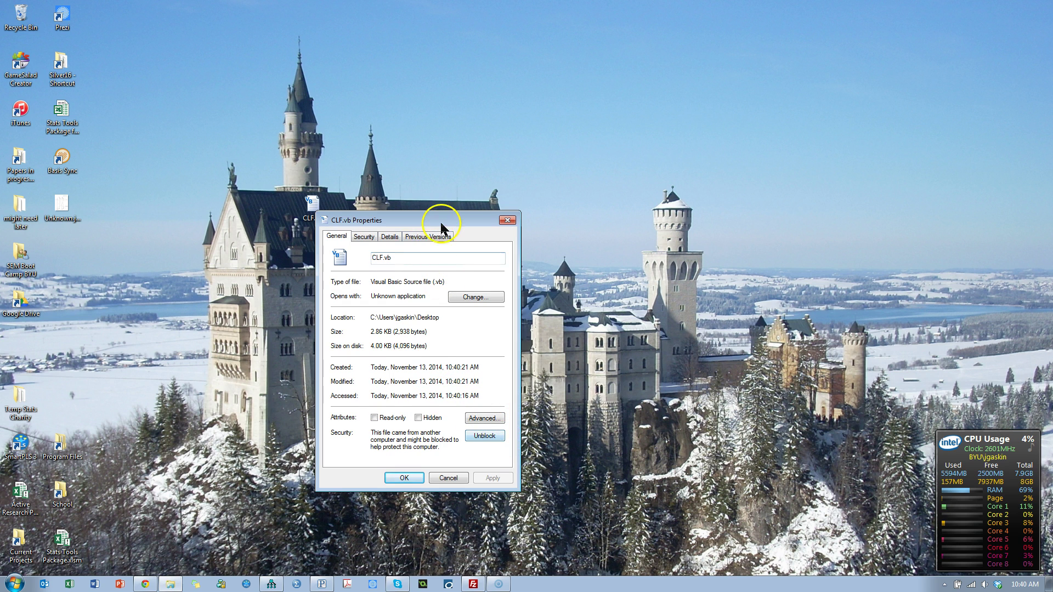
{"action": "left_click_drag", "start_coordinate": [441, 221], "coordinate": [481, 147]}
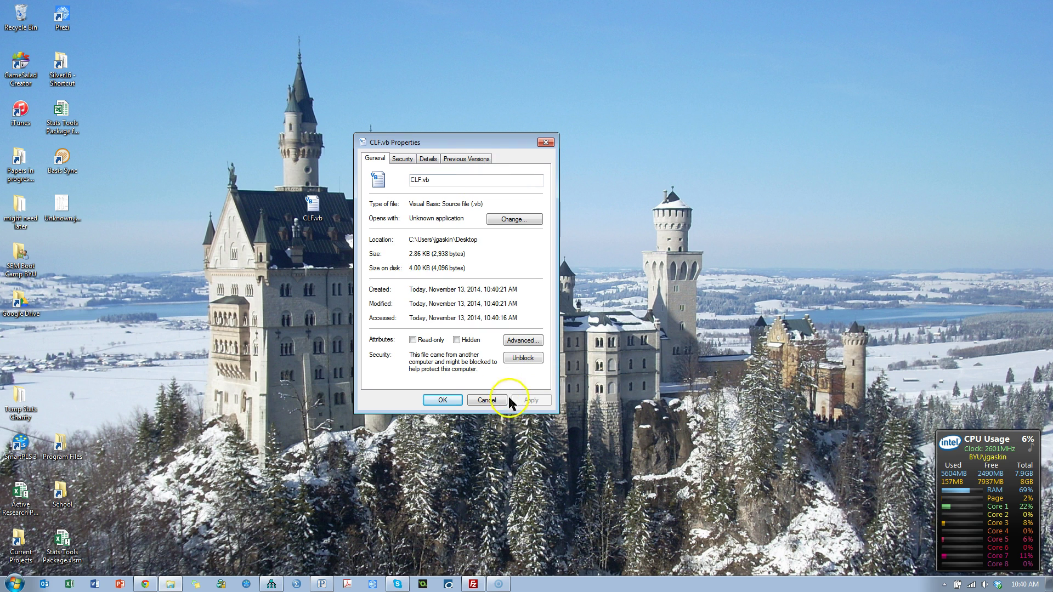
{"action": "left_click", "coordinate": [524, 359]}
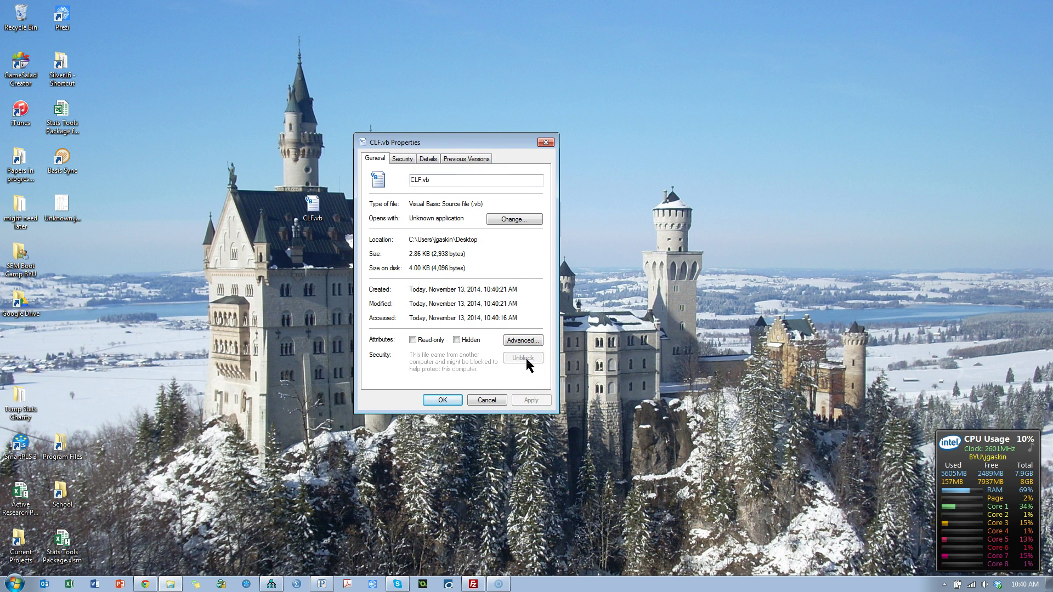
{"action": "left_click", "coordinate": [443, 400]}
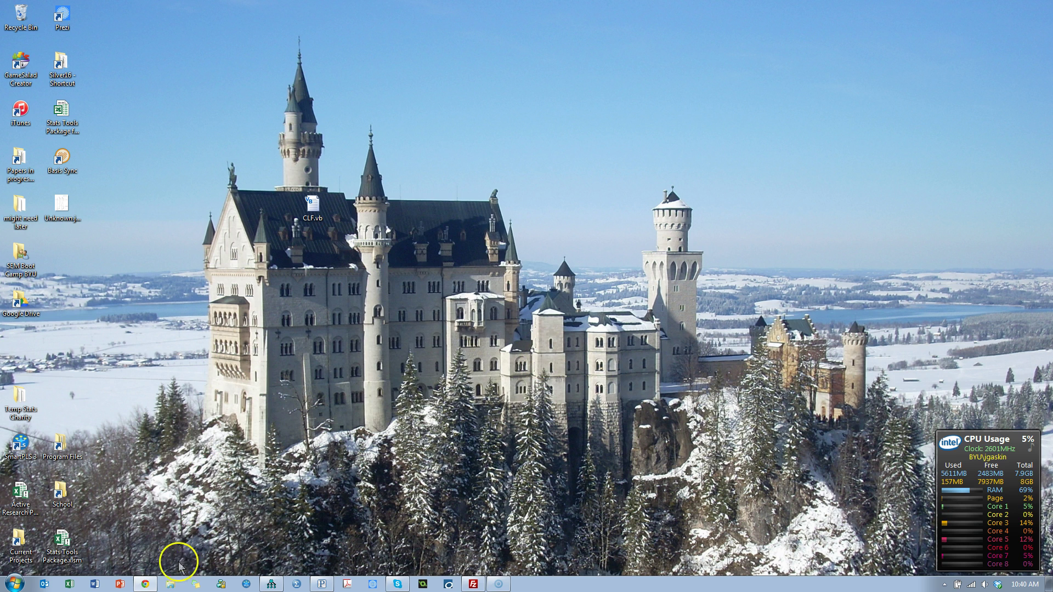
- Move CLF.vb into C:\Program Files (x86)\IBM\SPSS\Amos\21\Plugins, then return to Amos
{"action": "left_click", "coordinate": [174, 582]}
{"action": "left_click_drag", "start_coordinate": [417, 77], "coordinate": [1050, 76]}
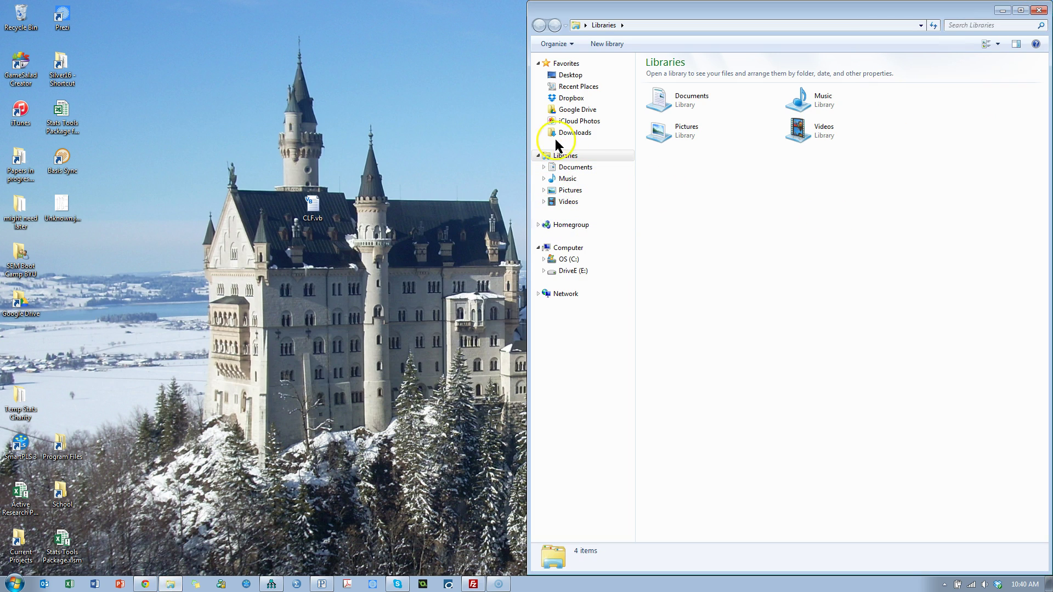
{"action": "left_click", "coordinate": [573, 261]}
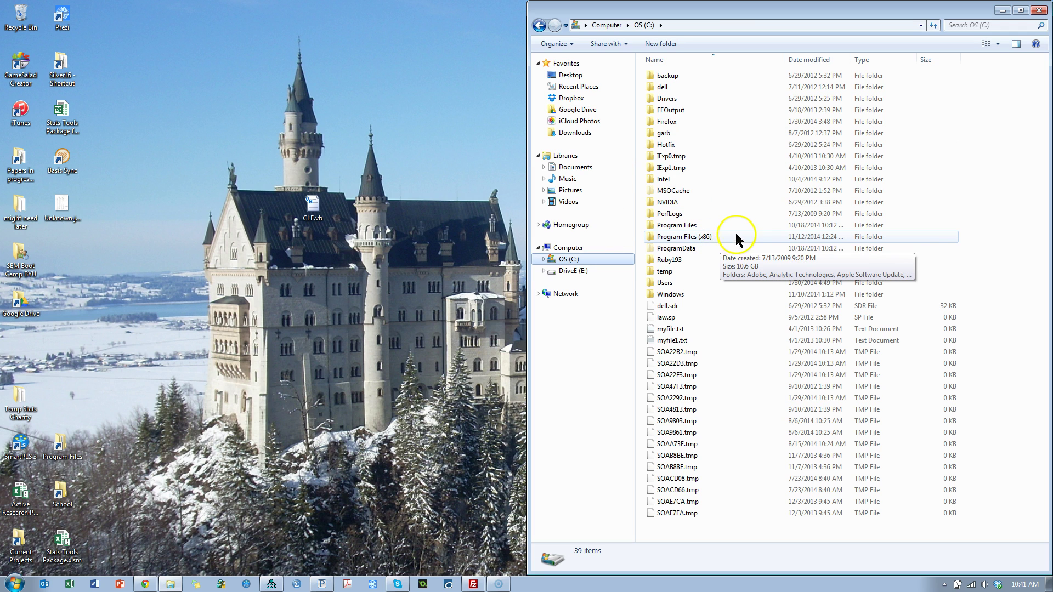
{"action": "left_click", "coordinate": [703, 238]}
{"action": "double_click", "coordinate": [703, 238]}
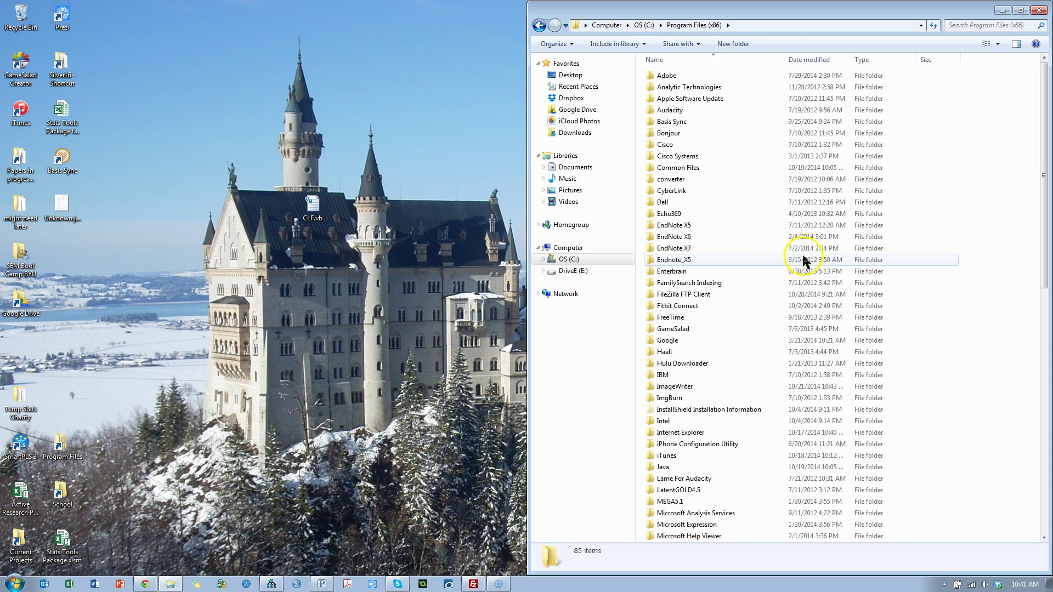
{"action": "double_click", "coordinate": [665, 375]}
{"action": "double_click", "coordinate": [679, 87]}
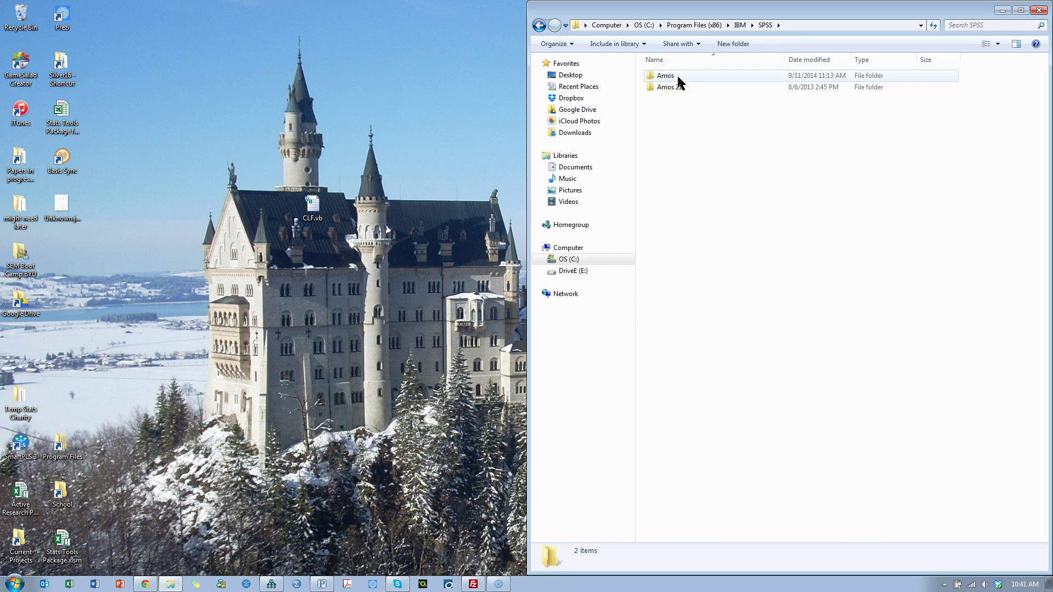
{"action": "double_click", "coordinate": [664, 77]}
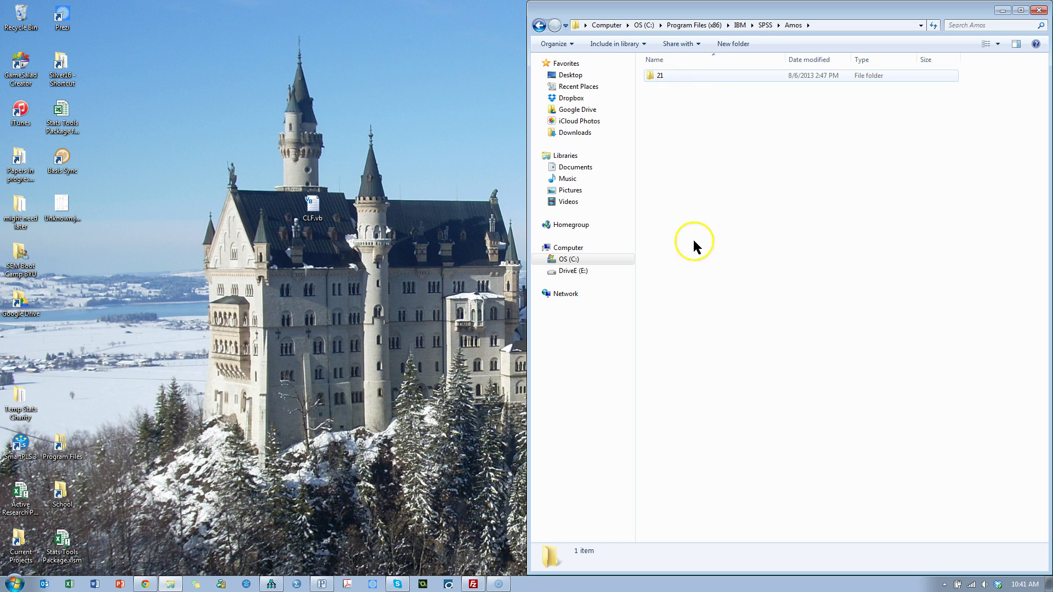
{"action": "double_click", "coordinate": [665, 76]}
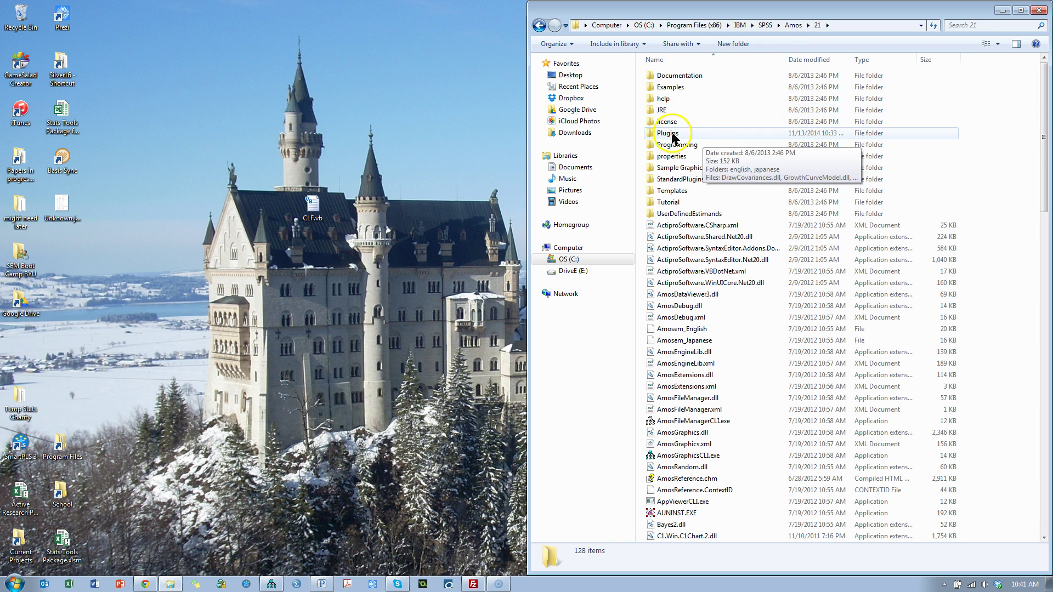
{"action": "double_click", "coordinate": [671, 134]}
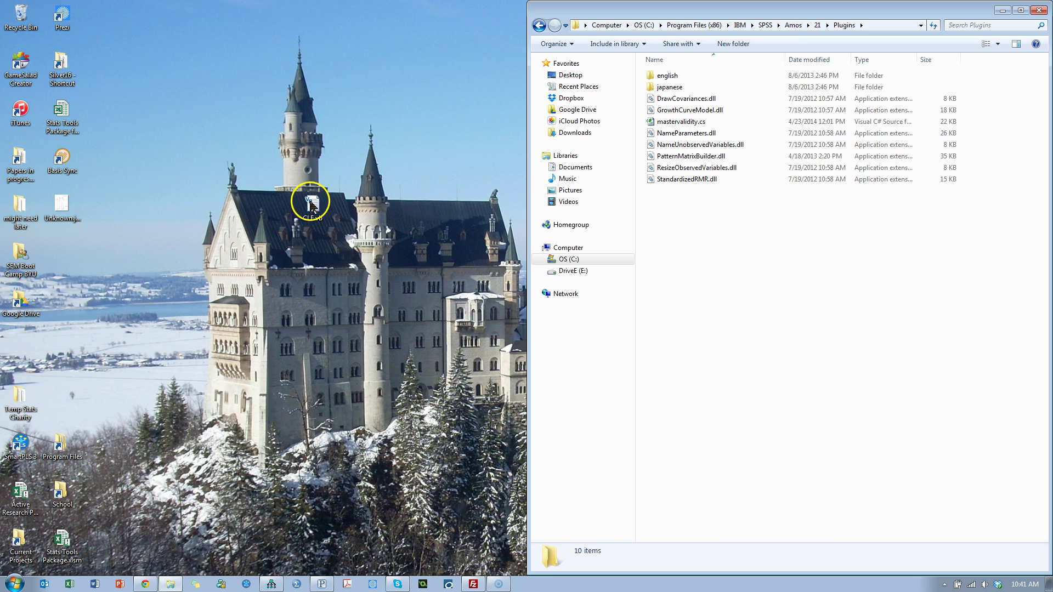
{"action": "left_click_drag", "start_coordinate": [310, 205], "coordinate": [715, 221]}
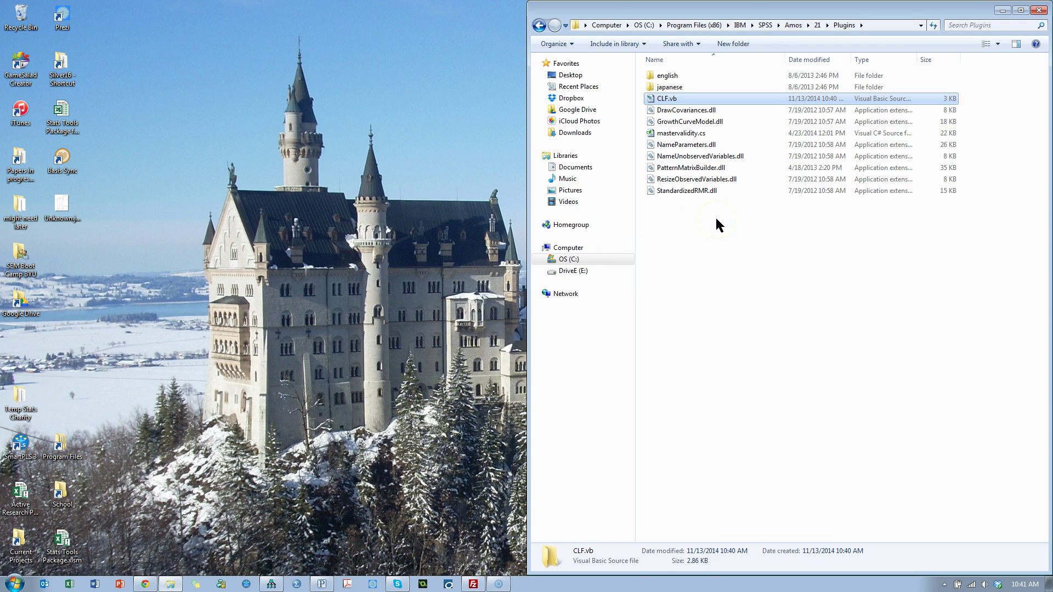
{"action": "left_click", "coordinate": [273, 585]}
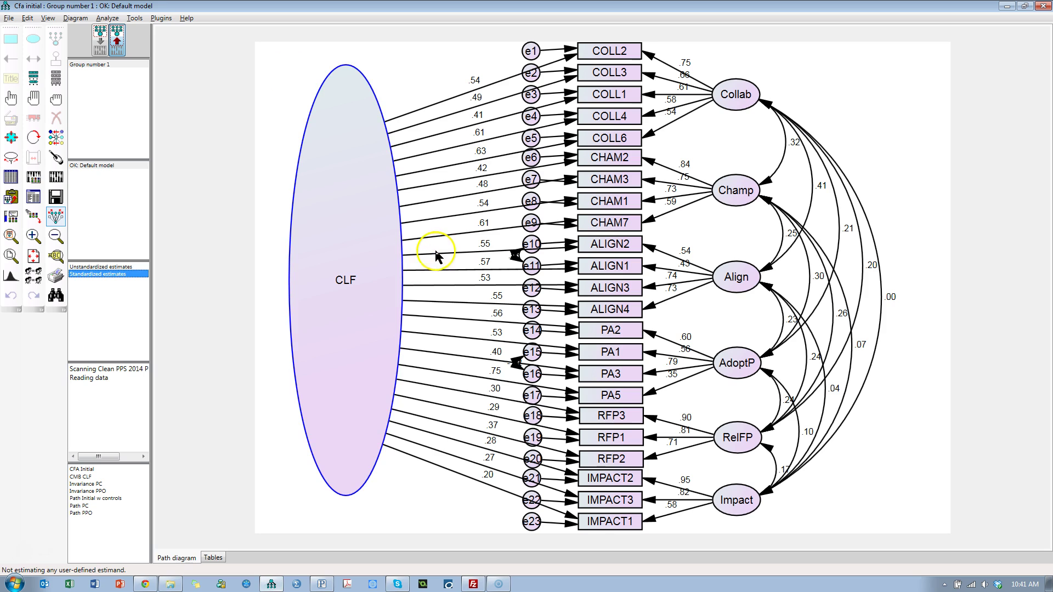
- Check the Plugins menu, then close Amos, answer the save prompt, and relaunch it
{"action": "left_click", "coordinate": [160, 18]}
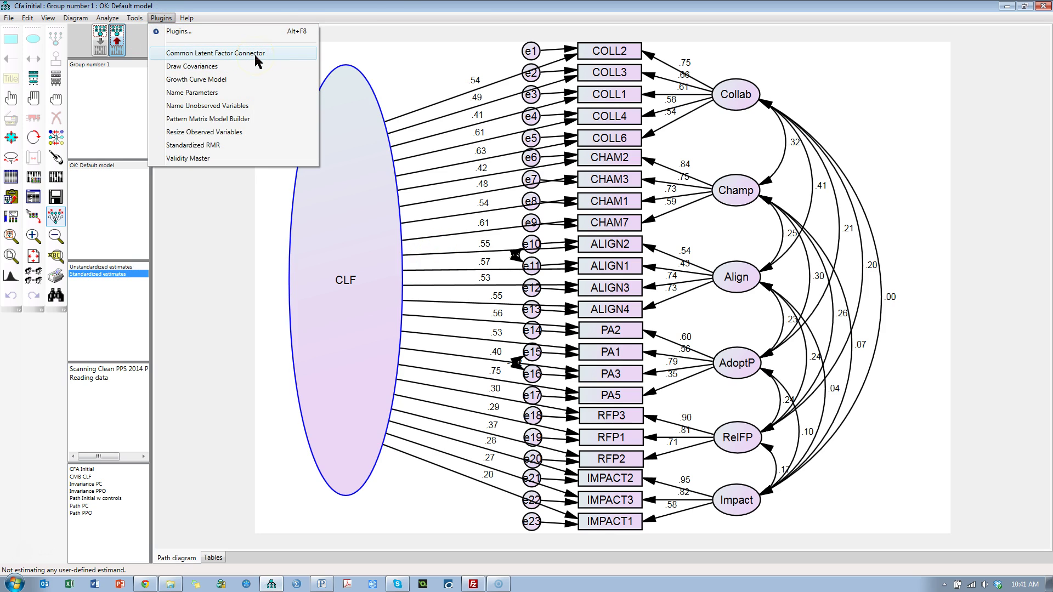
{"action": "left_click", "coordinate": [404, 9]}
{"action": "left_click", "coordinate": [1040, 8]}
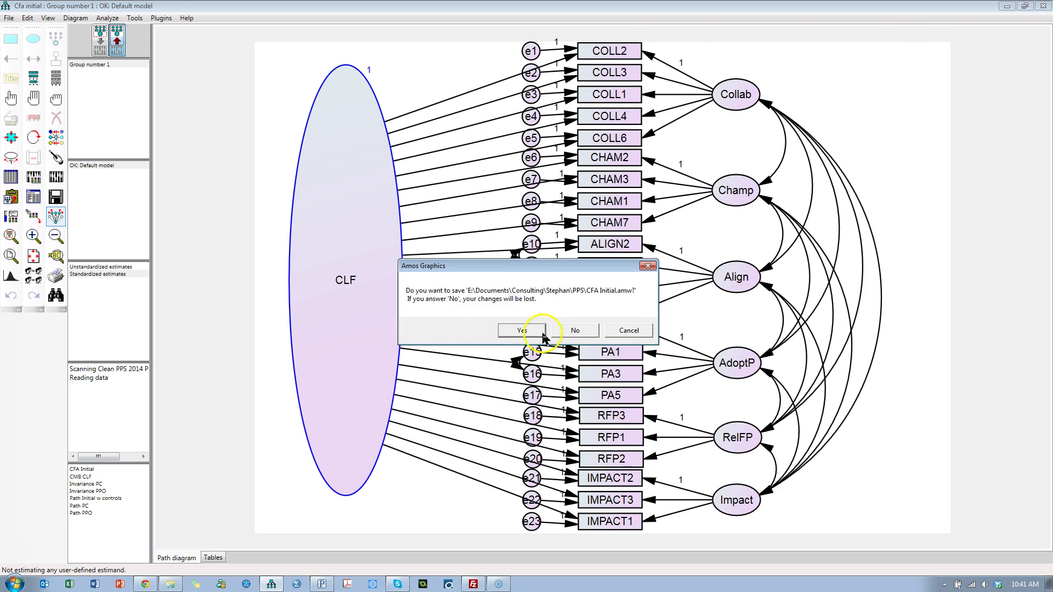
{"action": "left_click", "coordinate": [532, 333]}
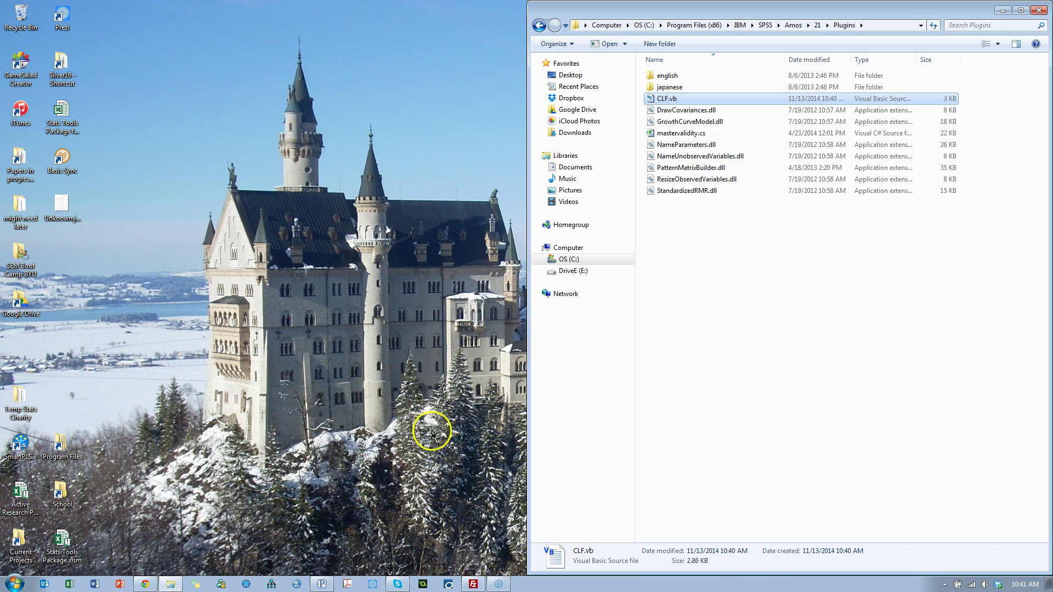
{"action": "left_click", "coordinate": [271, 584]}
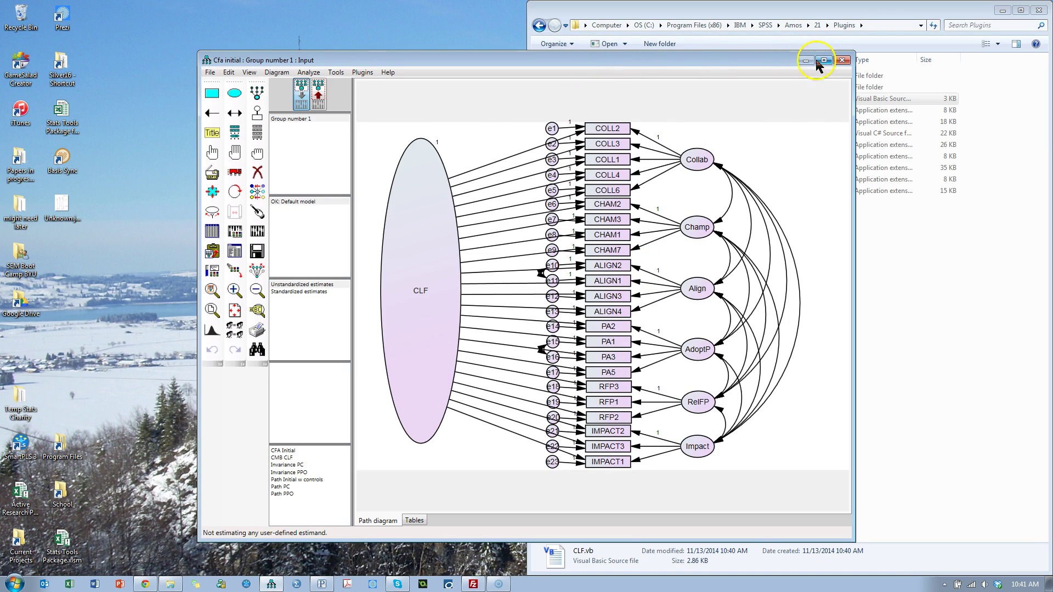
- Maximize Amos, run the Common Latent Factor Connector, and erase the old CLF factor with its paths
{"action": "left_click", "coordinate": [823, 61]}
{"action": "left_click", "coordinate": [160, 18]}
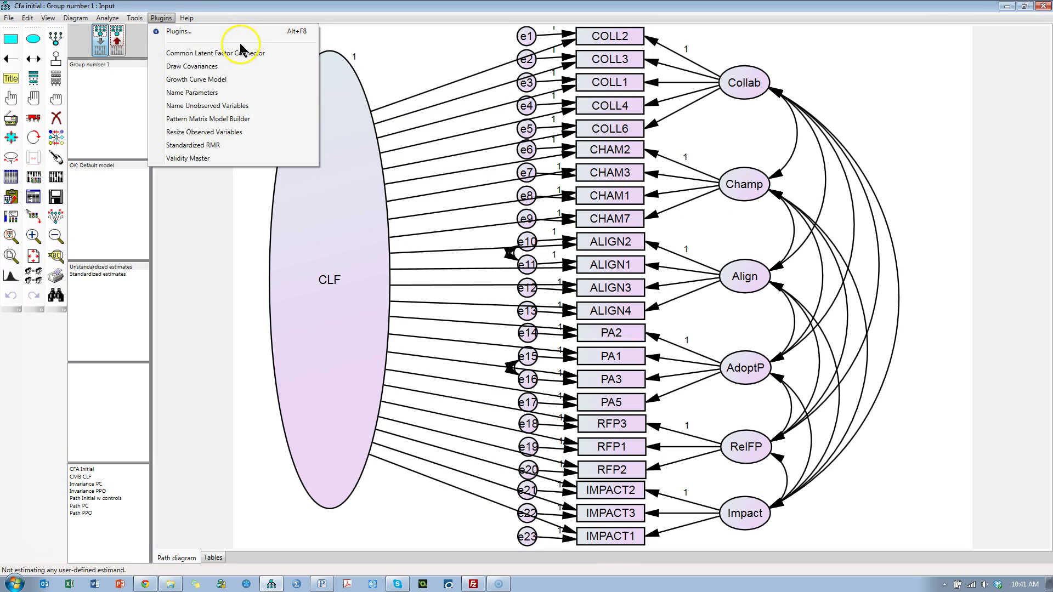
{"action": "left_click", "coordinate": [277, 53]}
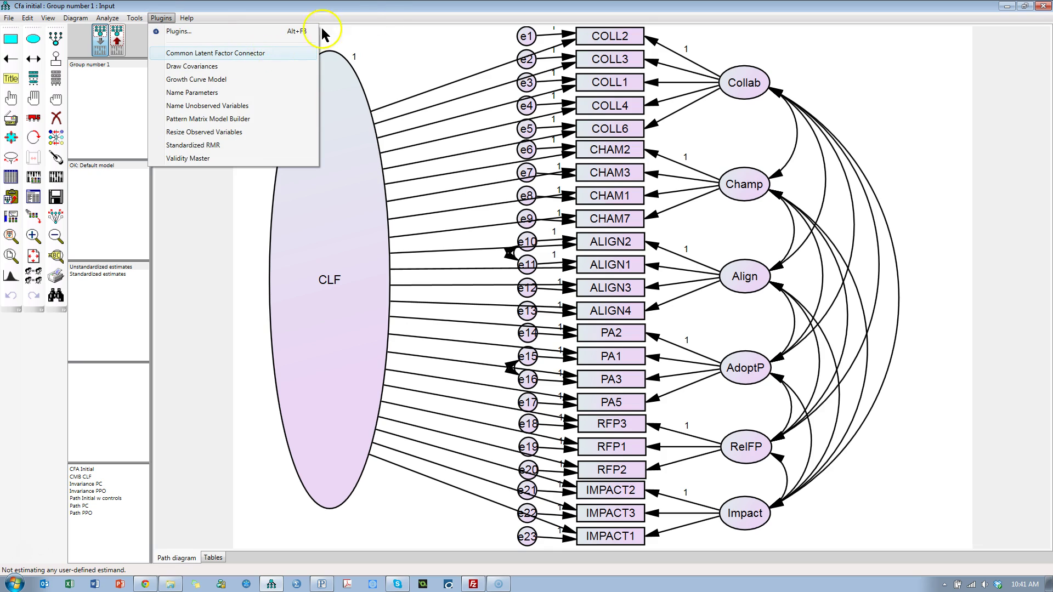
{"action": "left_click", "coordinate": [56, 117]}
{"action": "left_click", "coordinate": [353, 188]}
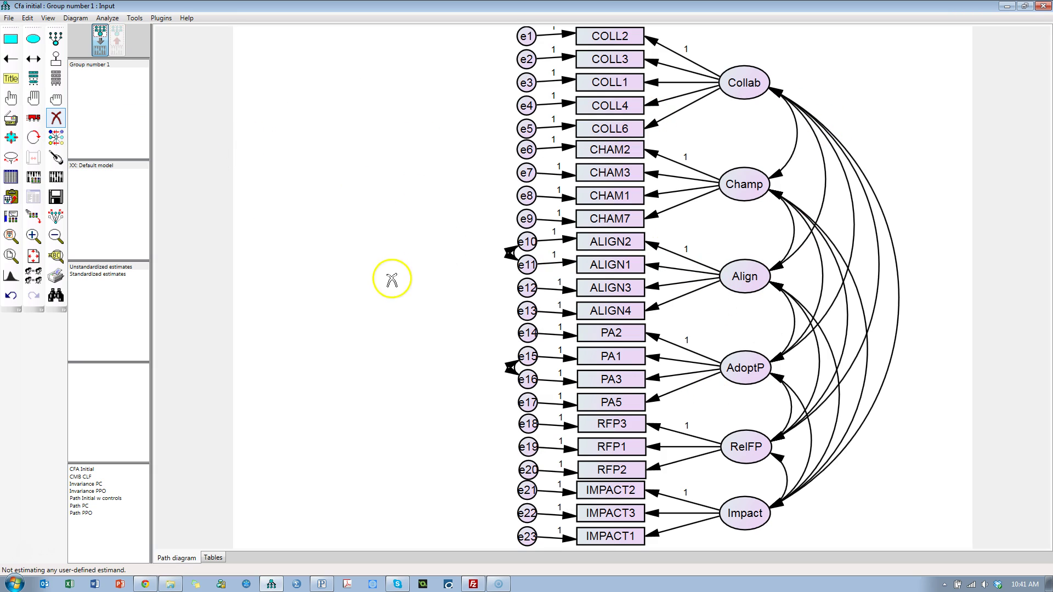
- Draw a tall latent ellipse left of the indicators and select it
{"action": "left_click", "coordinate": [33, 40]}
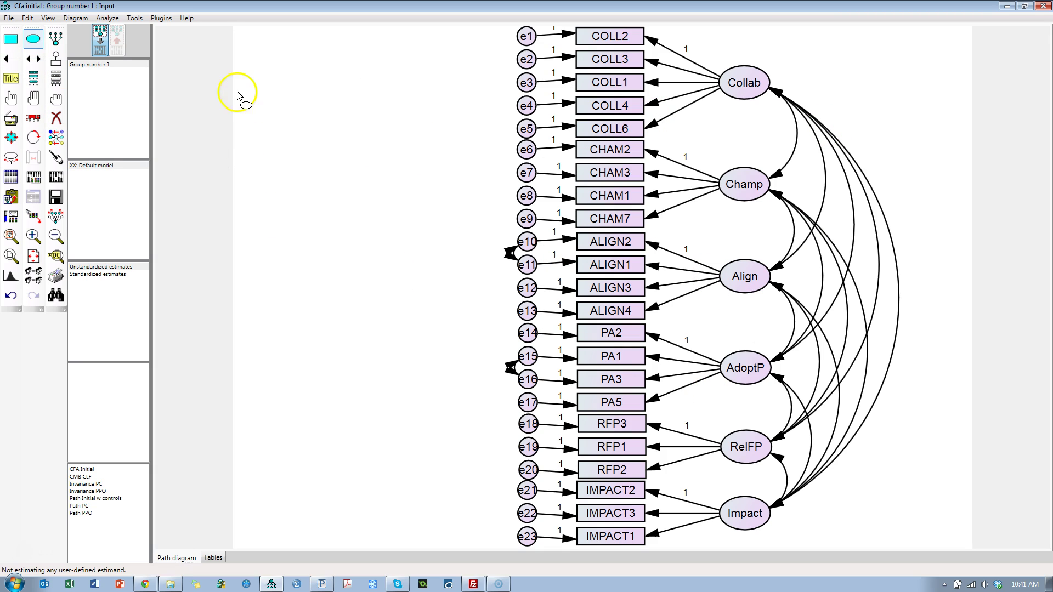
{"action": "mouse_move", "coordinate": [275, 47]}
{"action": "left_mouse_down"}
{"action": "mouse_move", "coordinate": [340, 391]}
{"action": "mouse_move", "coordinate": [395, 511]}
{"action": "left_mouse_up"}
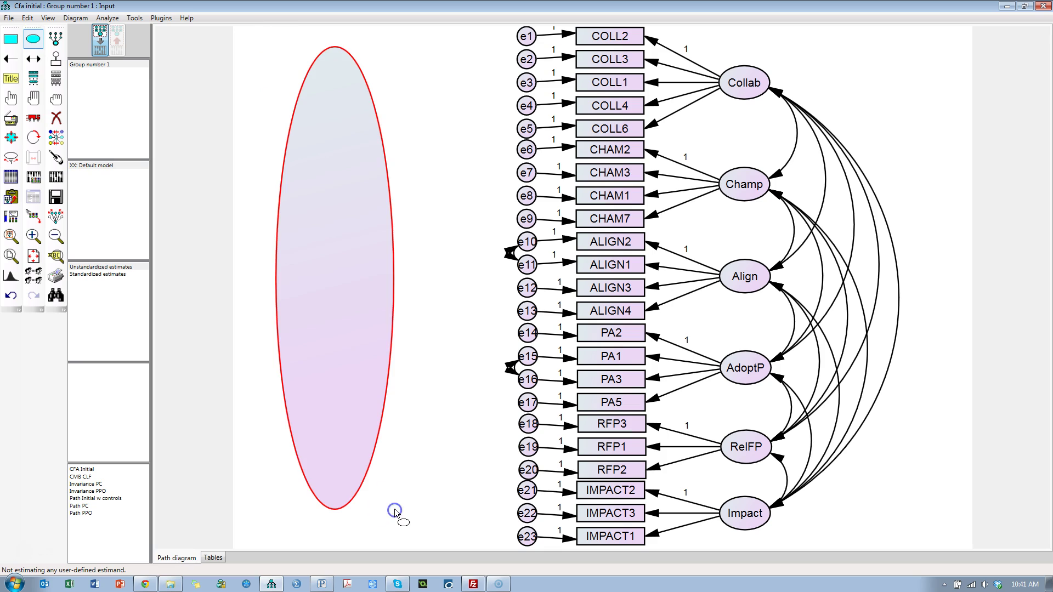
{"action": "left_click", "coordinate": [15, 99]}
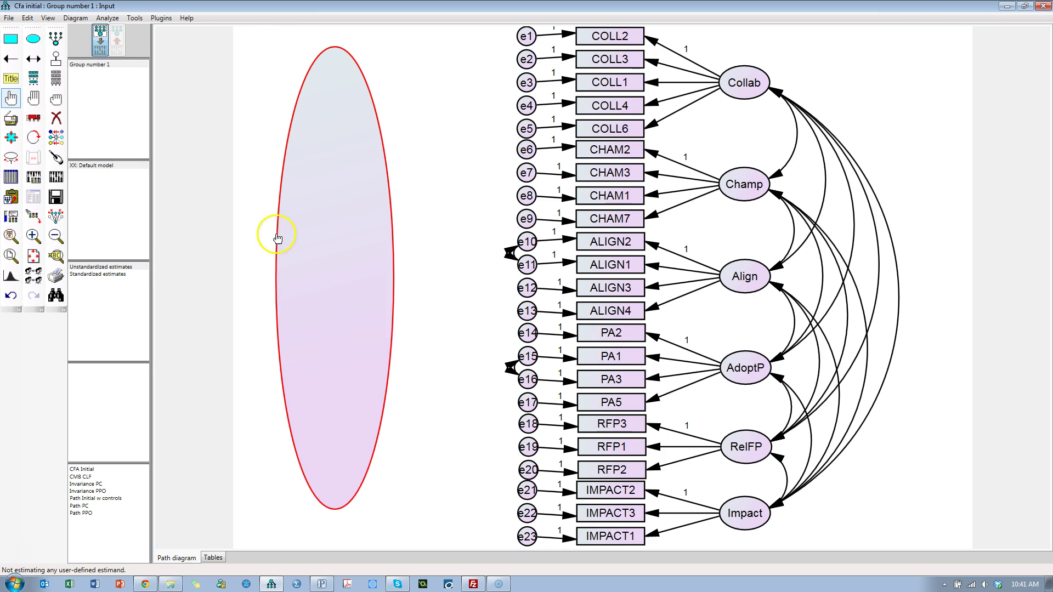
{"action": "left_click", "coordinate": [278, 236]}
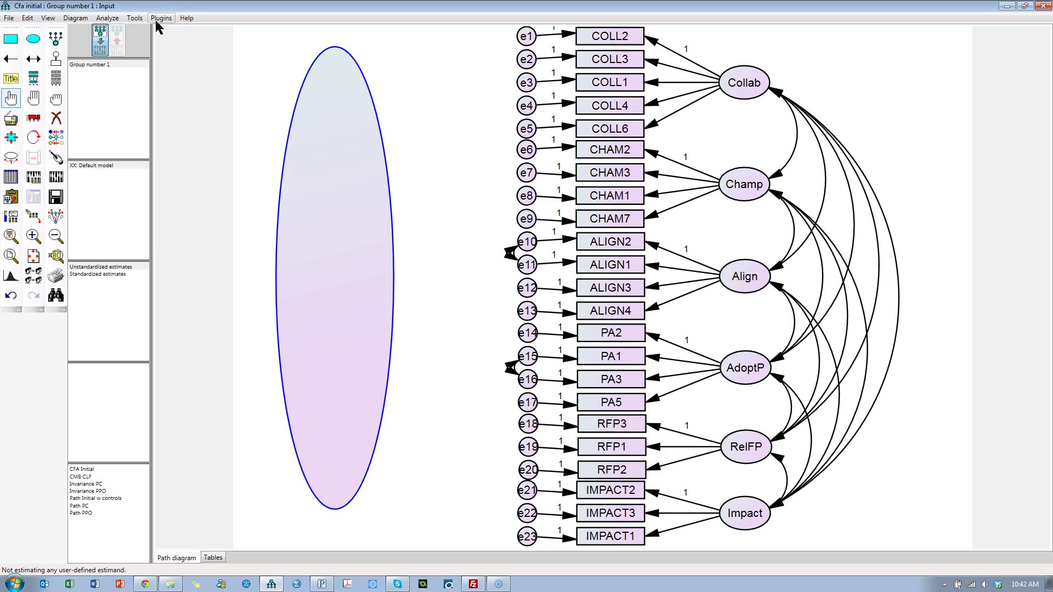
- Run Common Latent Factor Connector on the new ellipse, naming it CLF and linking all 23 indicators
{"action": "left_click", "coordinate": [376, 173]}
{"action": "left_click", "coordinate": [328, 265]}
{"action": "left_click", "coordinate": [161, 18]}
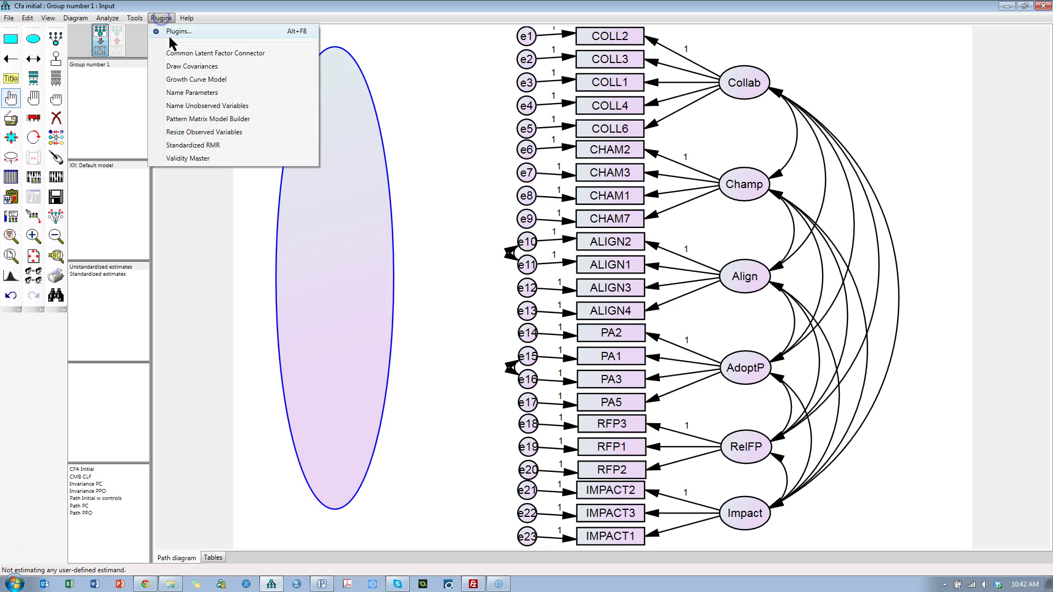
{"action": "left_click", "coordinate": [286, 55]}
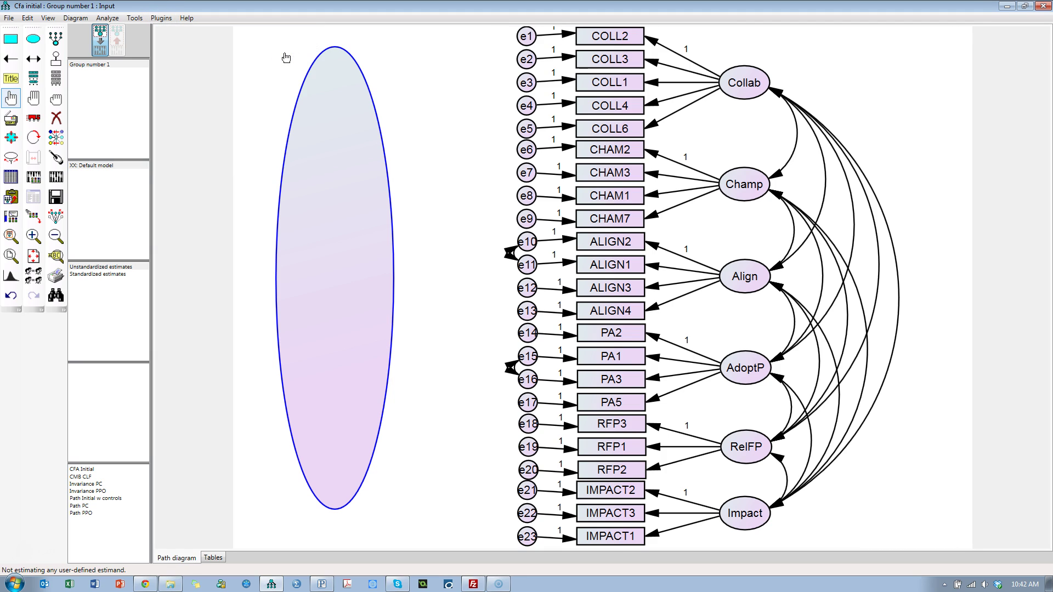
{"action": "left_click", "coordinate": [331, 283]}
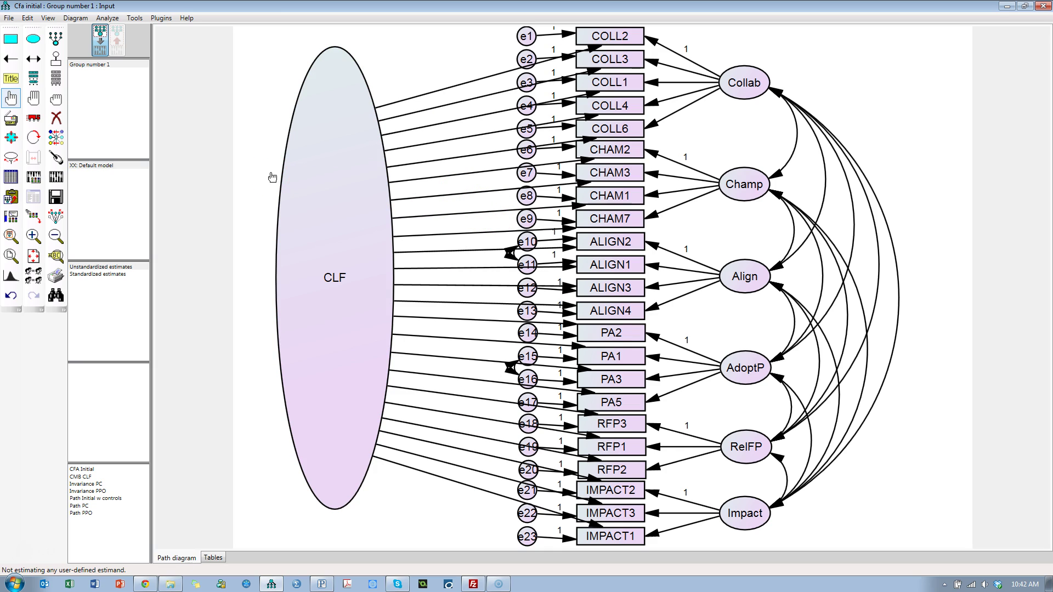
- Set Variance to 1 on the CLF factor's Object Properties Parameters tab
{"action": "left_click", "coordinate": [335, 159]}
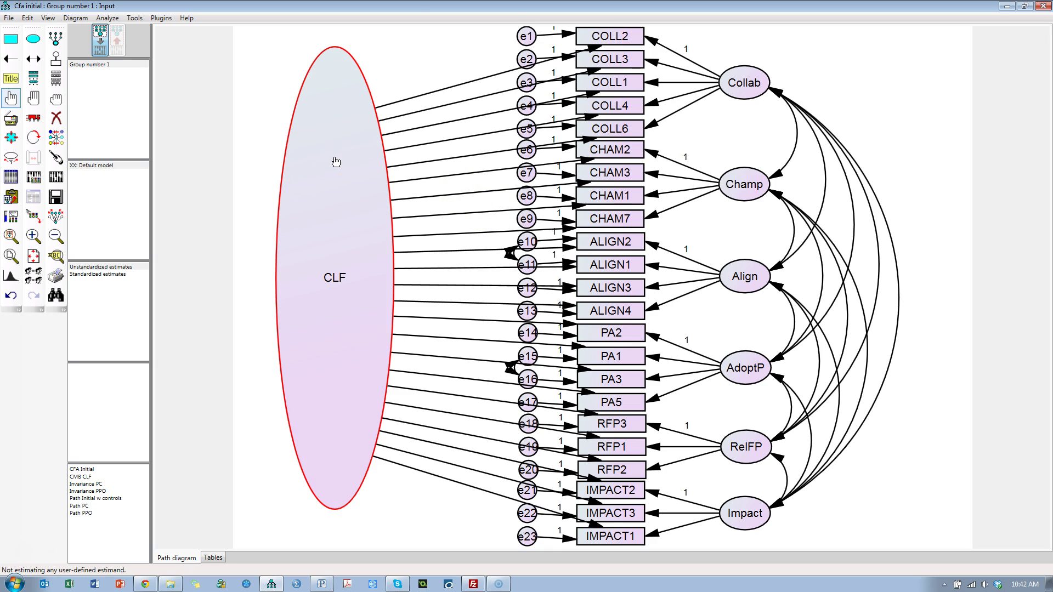
{"action": "double_click", "coordinate": [336, 162]}
{"action": "left_click", "coordinate": [453, 218]}
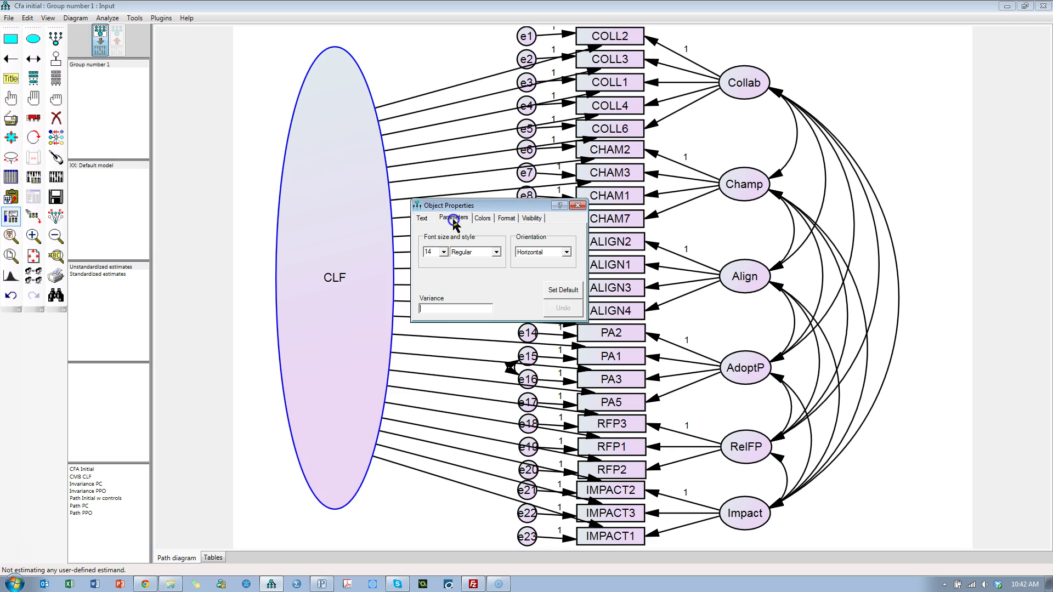
{"action": "left_click", "coordinate": [458, 309]}
{"action": "left_click", "coordinate": [577, 205]}
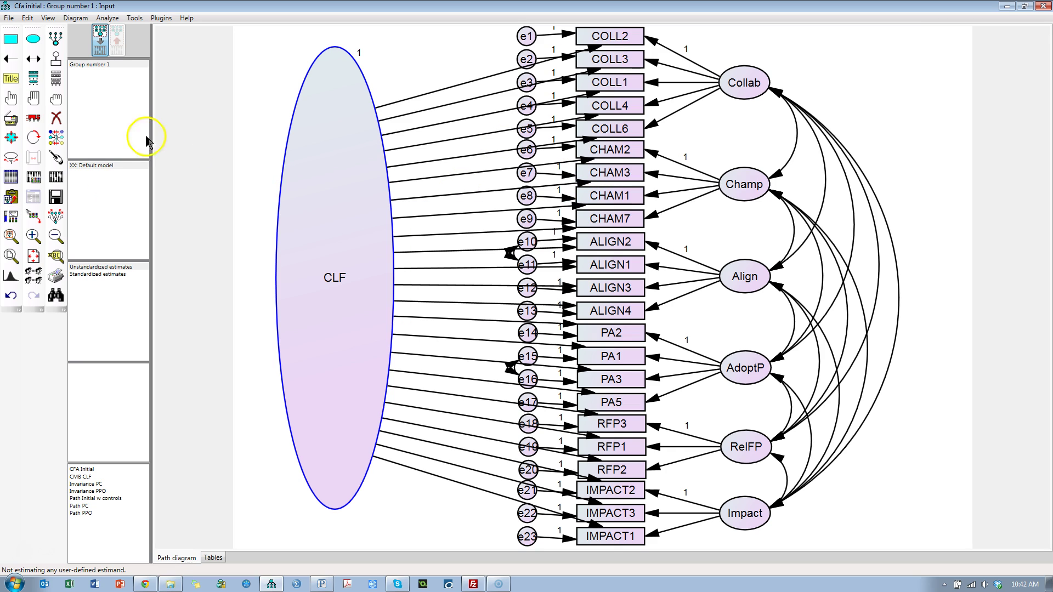
- Calculate estimates, proceed past the uncorrelated-pairs warning, and display standardized estimates on the diagram
{"action": "left_click", "coordinate": [56, 177]}
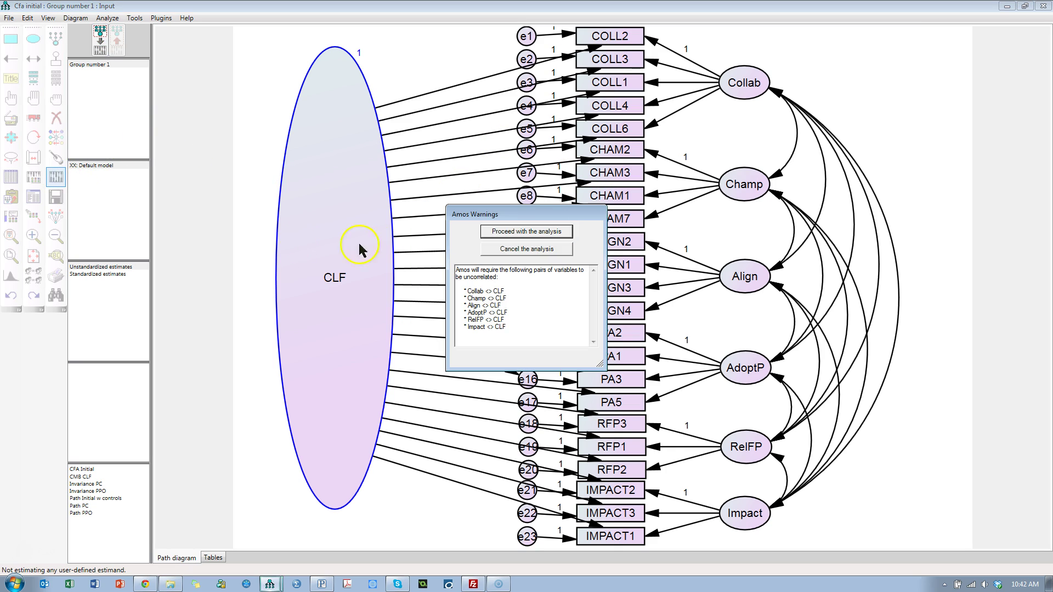
{"action": "left_click", "coordinate": [546, 232]}
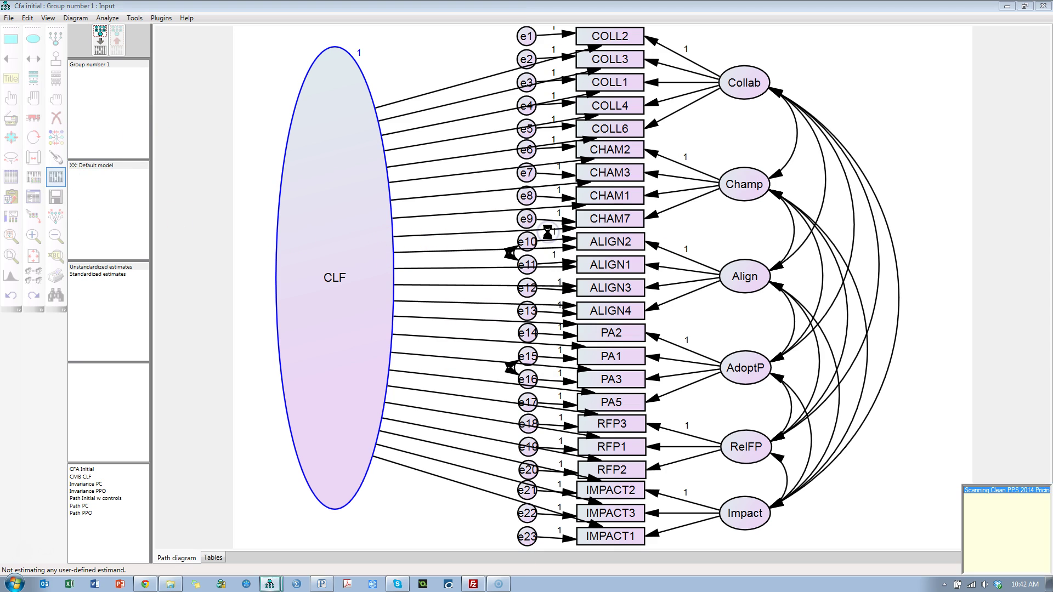
{"action": "left_click", "coordinate": [118, 53]}
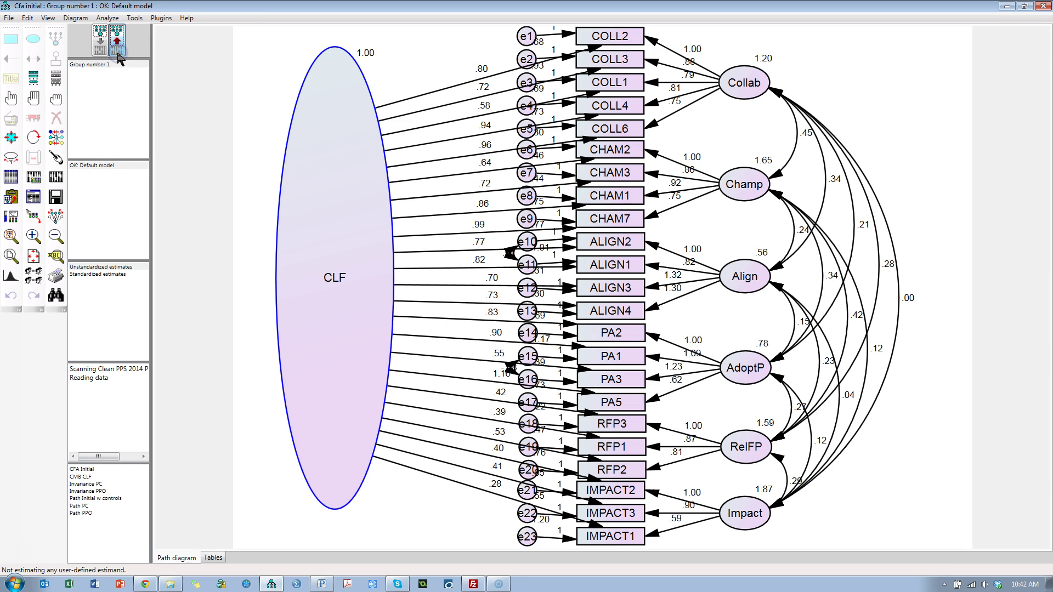
{"action": "left_click", "coordinate": [91, 274]}
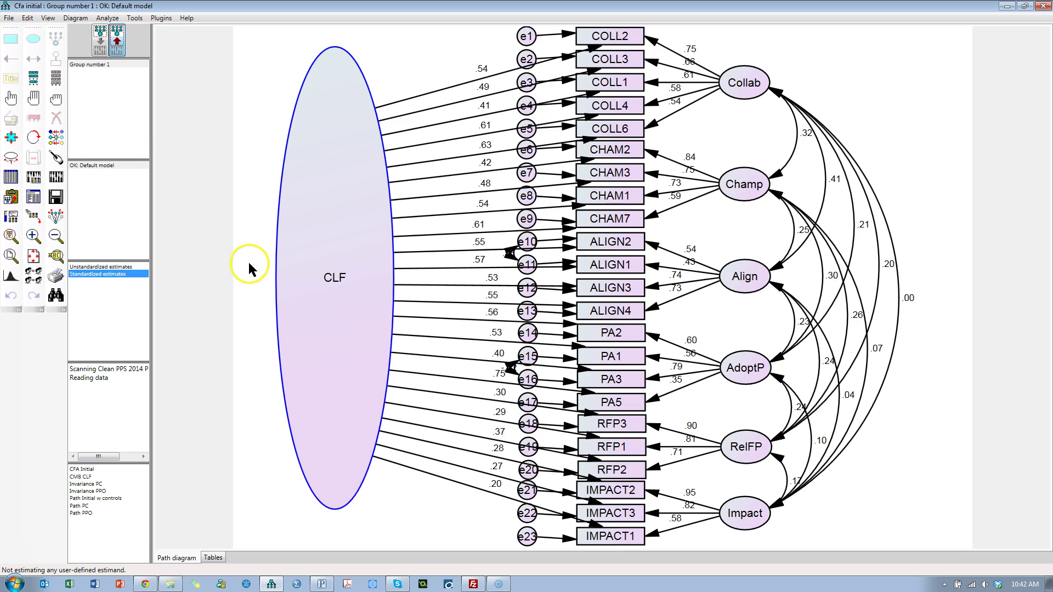